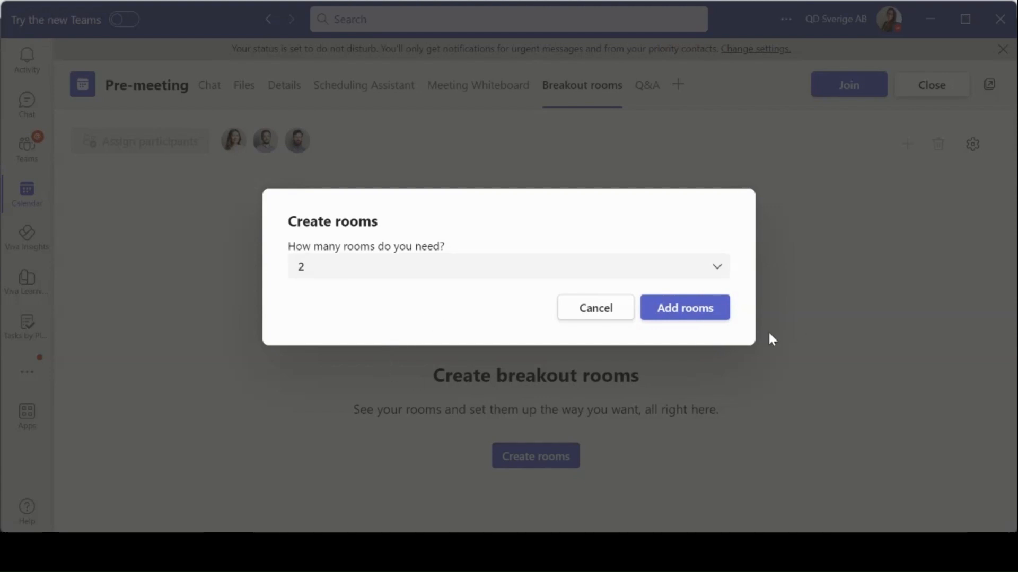
- Create two breakout rooms and rename Room 1 with a participant's first name
left_click(704, 321)
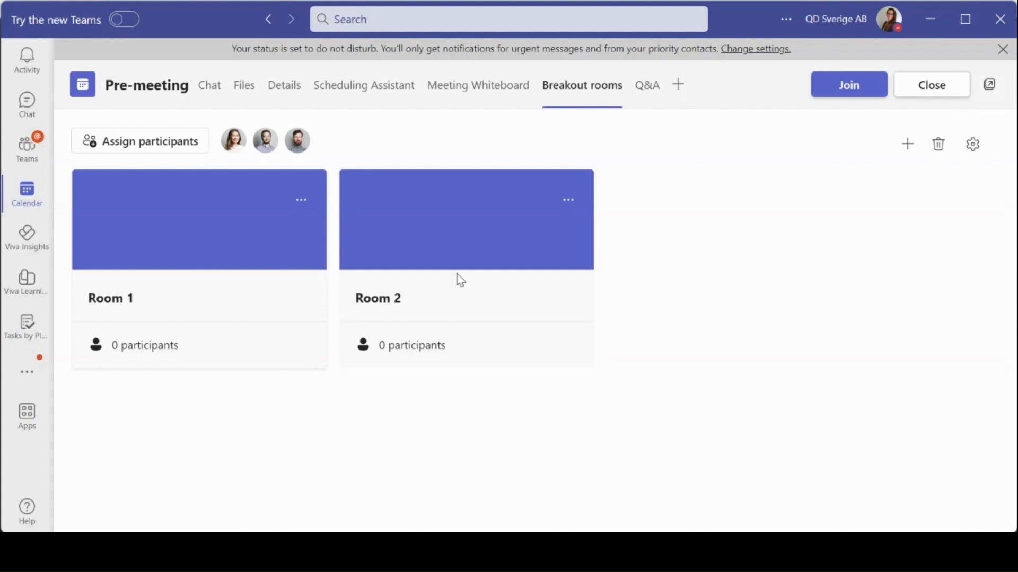
left_click(307, 208)
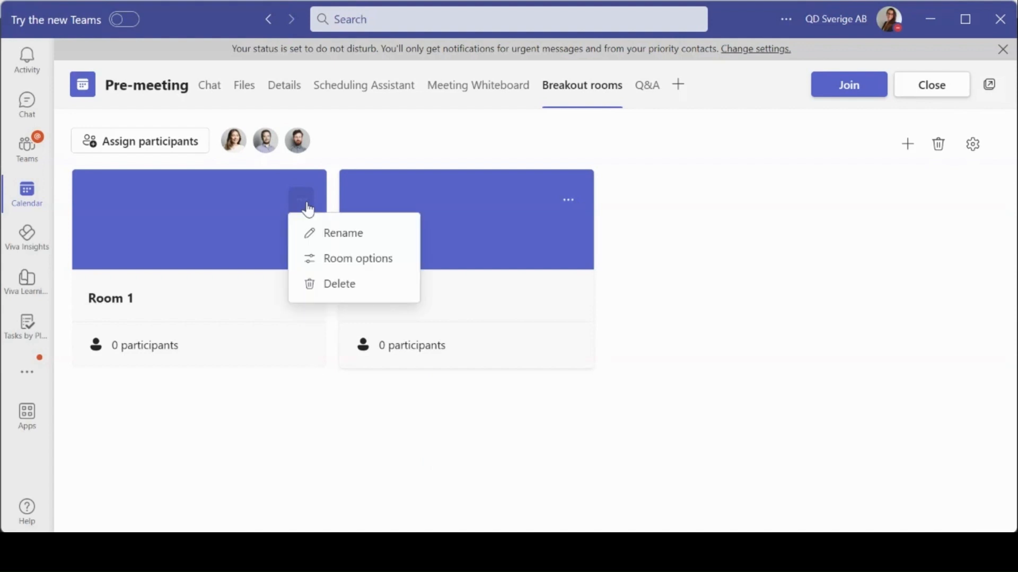
left_click(367, 241)
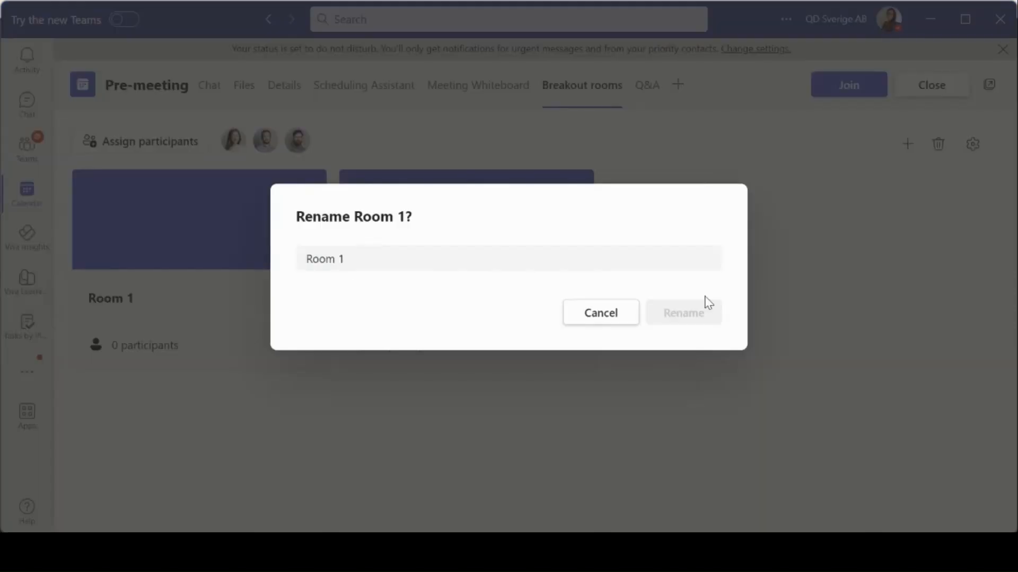
left_click(588, 263)
type("Paula")
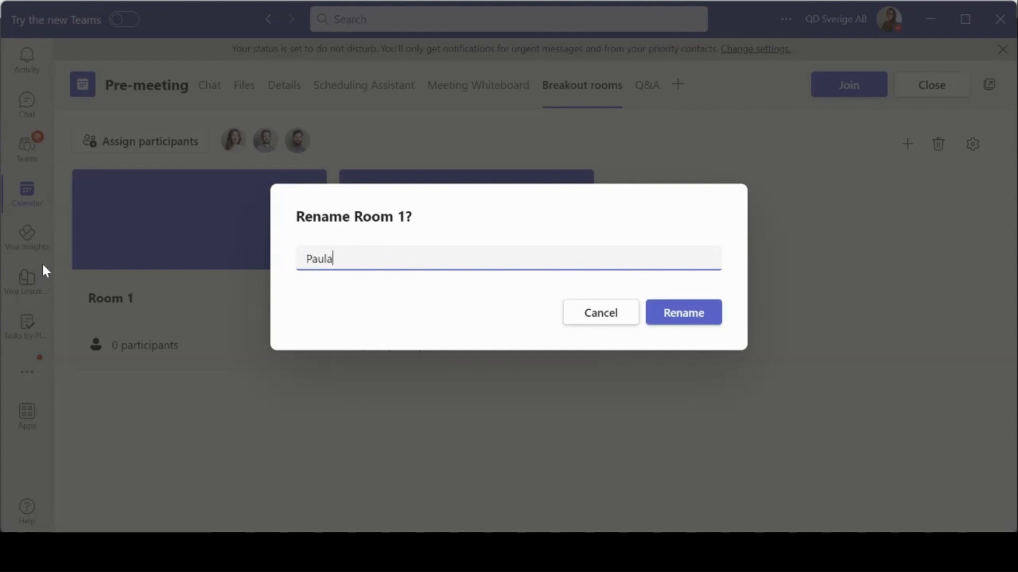
left_click(674, 329)
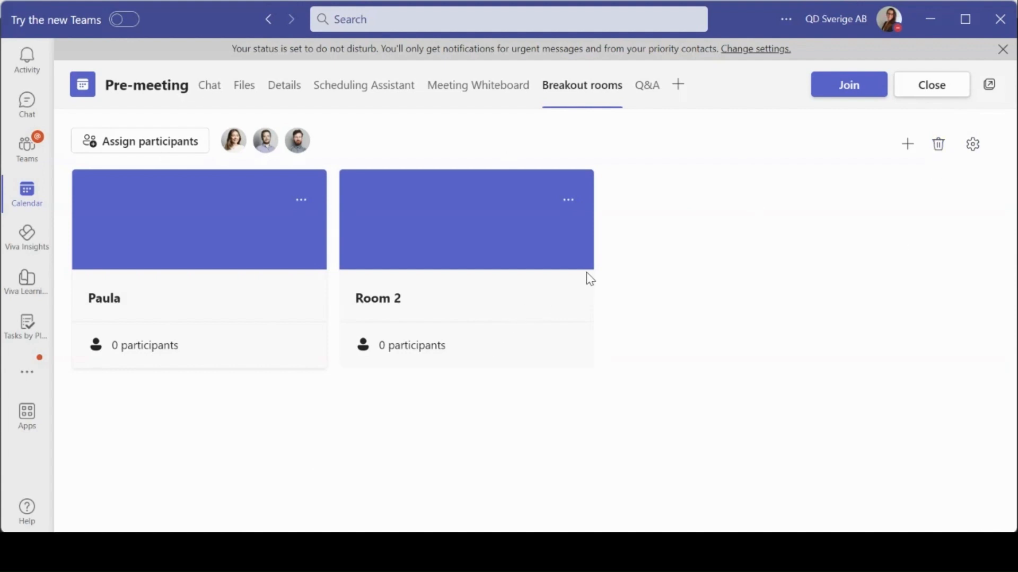
- Add a third breakout room and delete Room 3 again
left_click(570, 212)
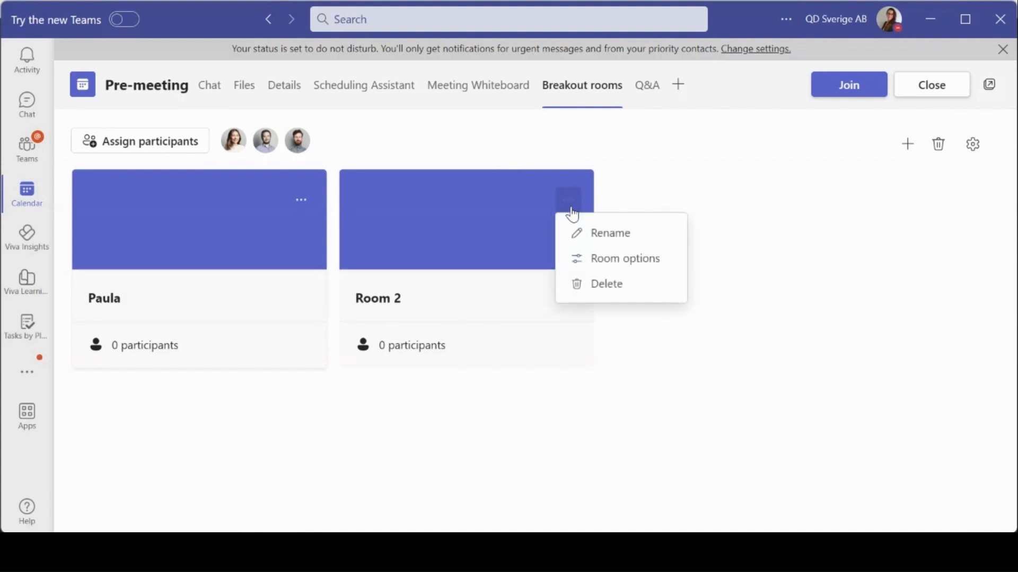
left_click(935, 210)
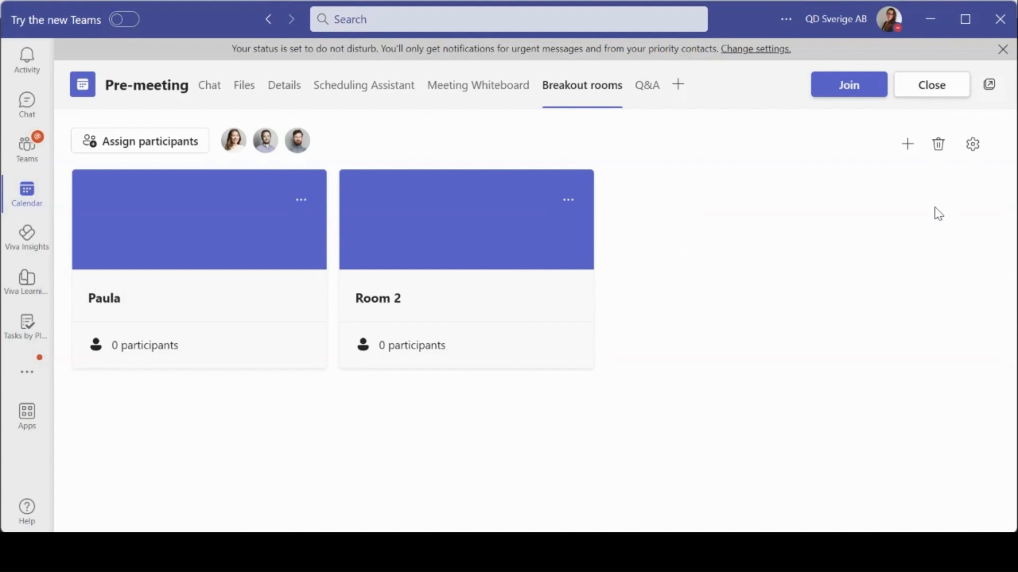
left_click(911, 151)
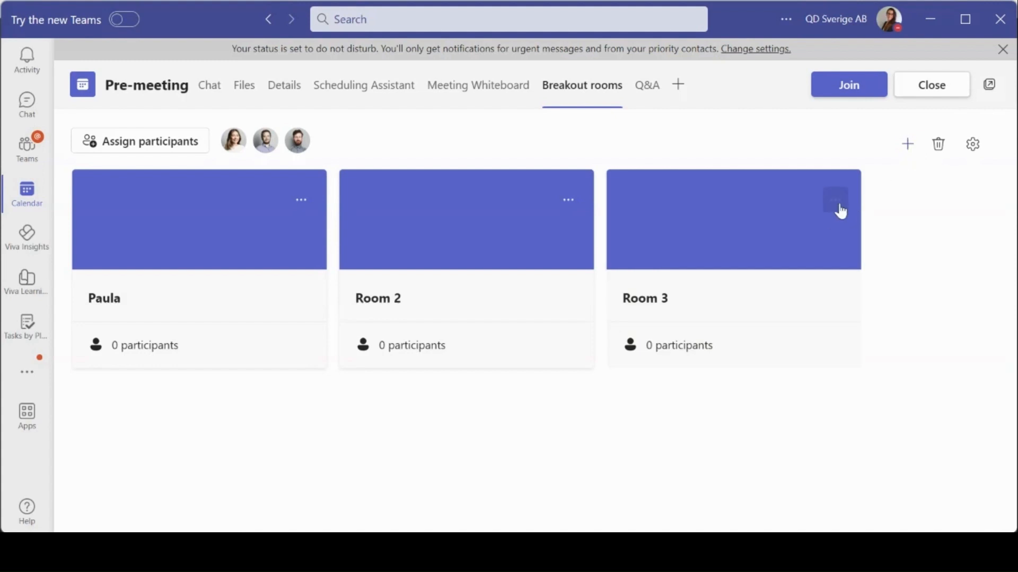
left_click(837, 203)
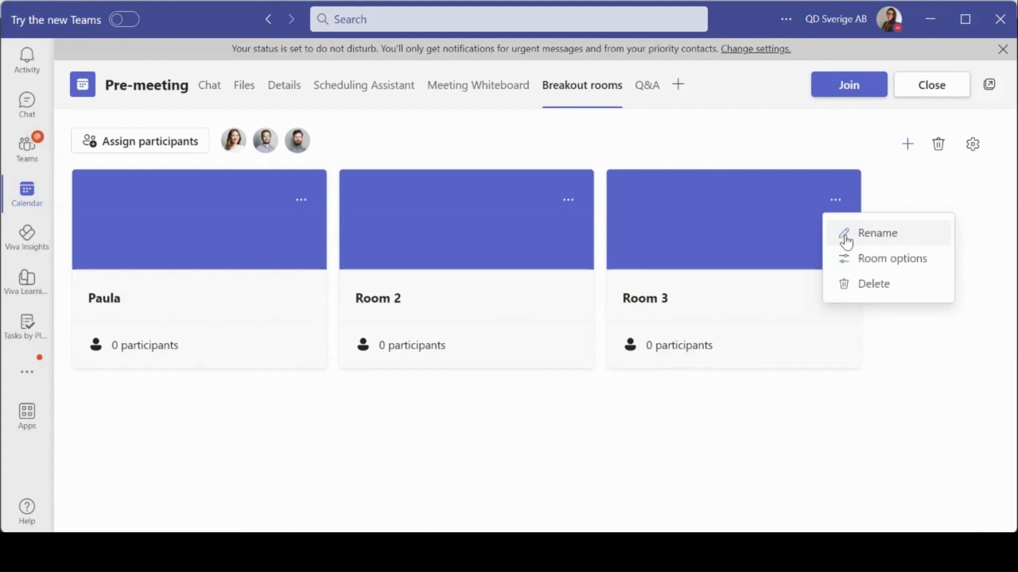
left_click(874, 286)
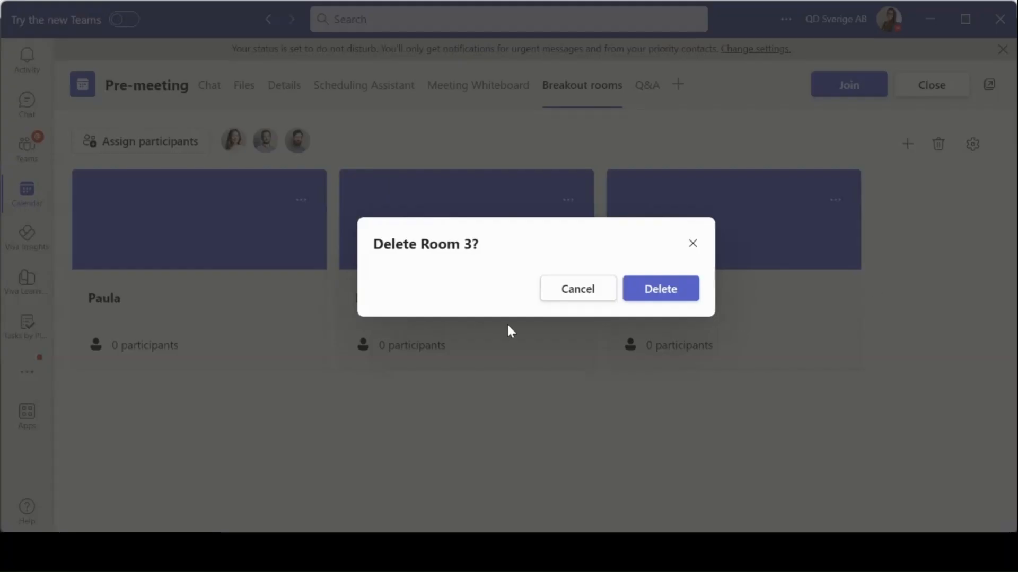
left_click(661, 293)
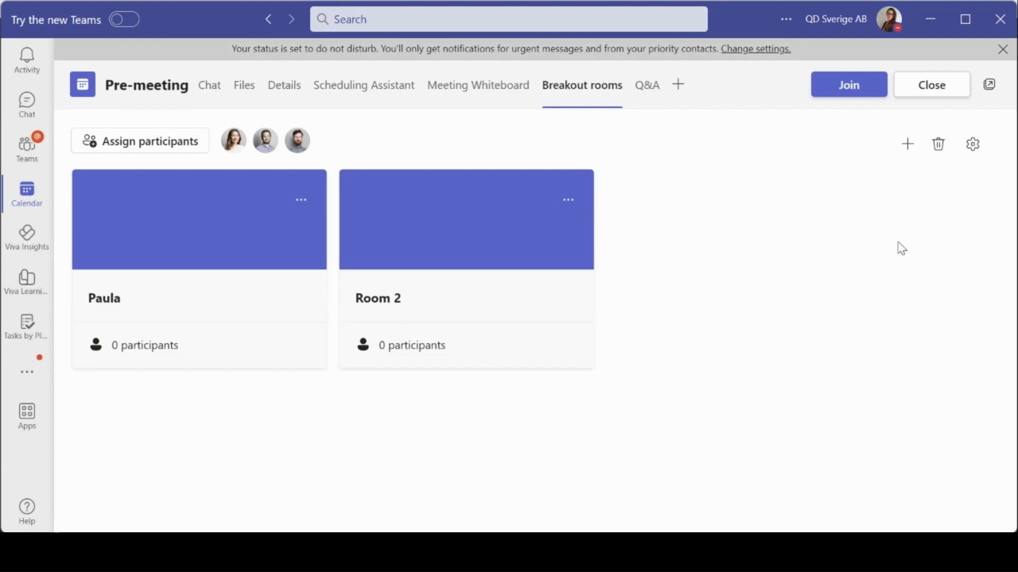
- In the breakout rooms settings, try assigning presenters to manage rooms, switch it back off, and enable a 10-minute time limit
left_click(972, 154)
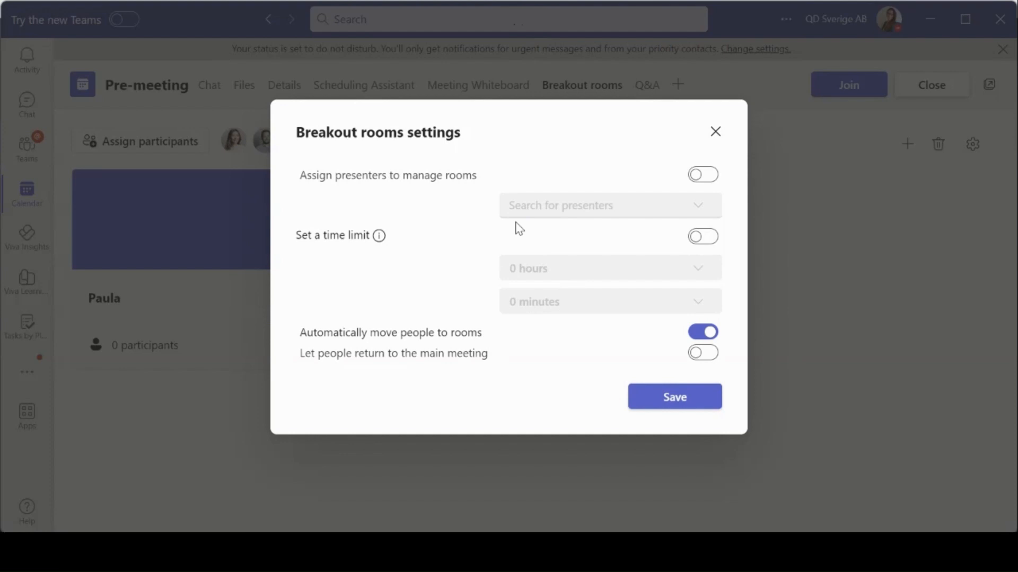
left_click(705, 177)
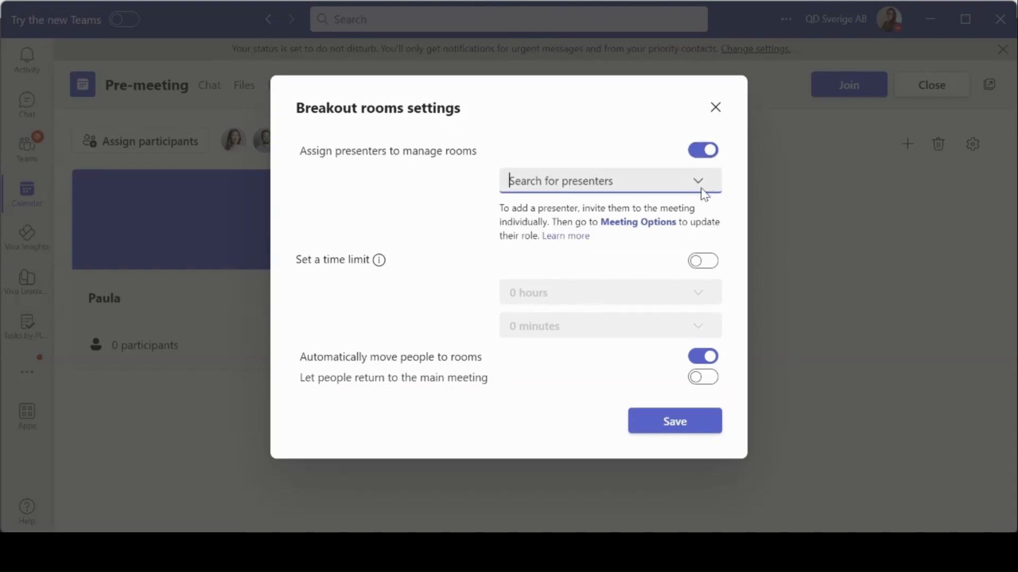
left_click(707, 153)
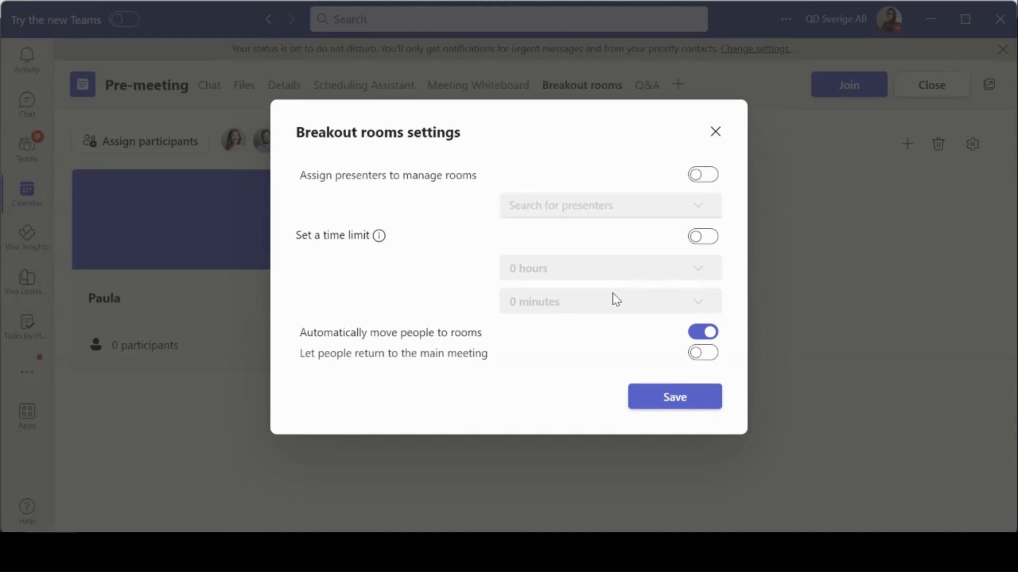
left_click(716, 239)
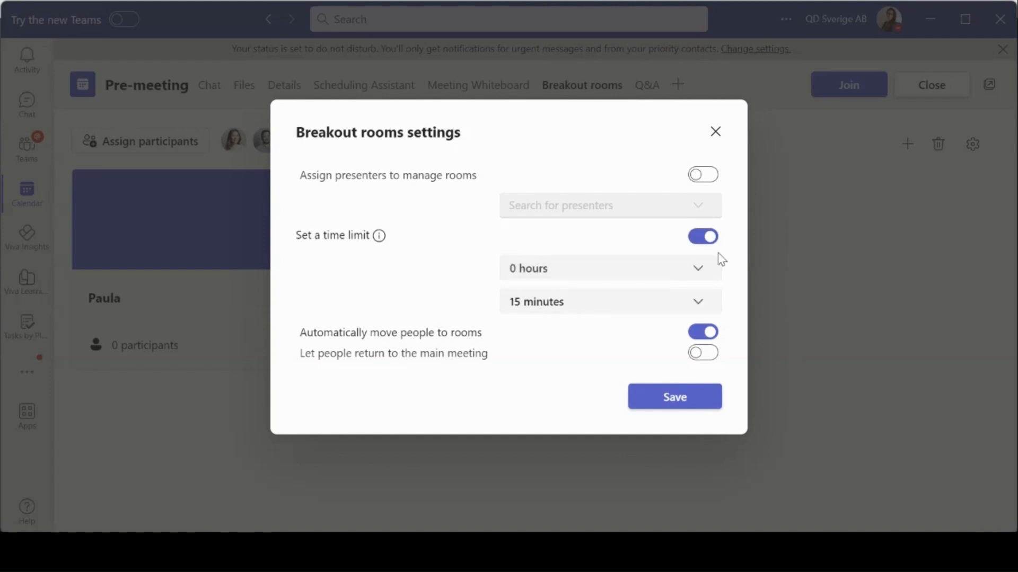
left_click(691, 303)
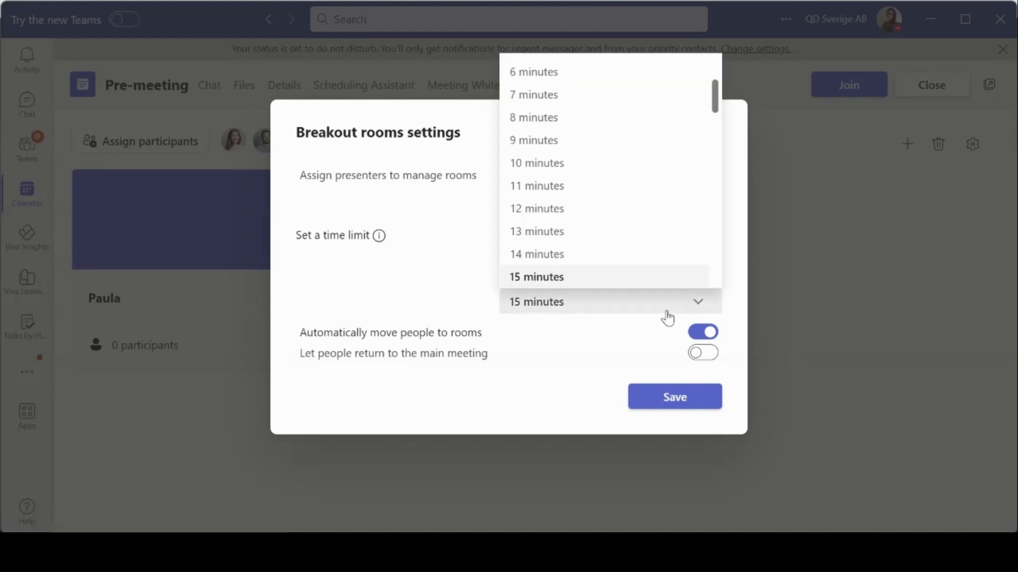
left_click(569, 172)
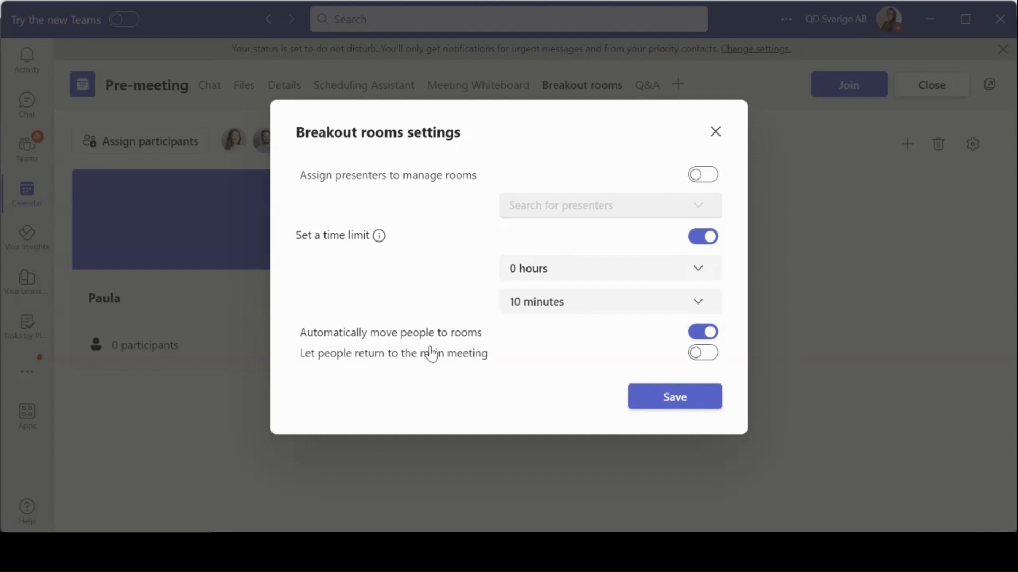
- Try letting people return to the main meeting, switch it back off, and save and close the breakout rooms settings
left_click(706, 355)
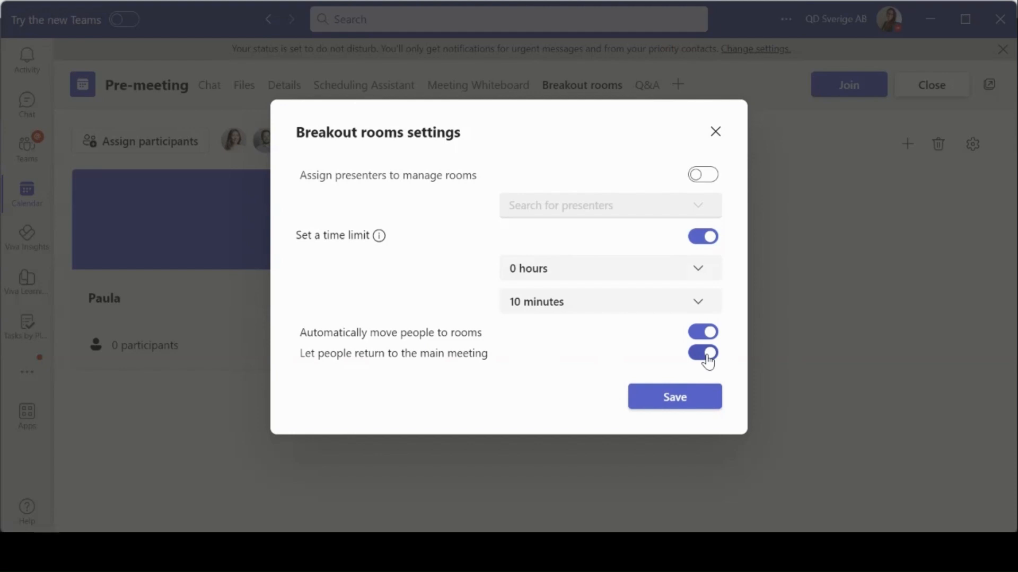
left_click(707, 356)
left_click(702, 407)
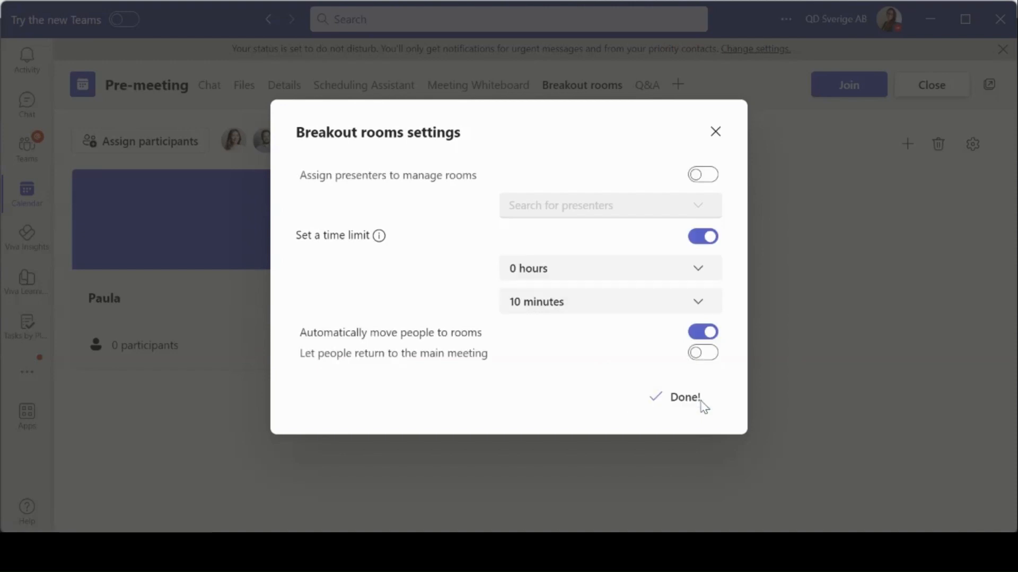
left_click(715, 134)
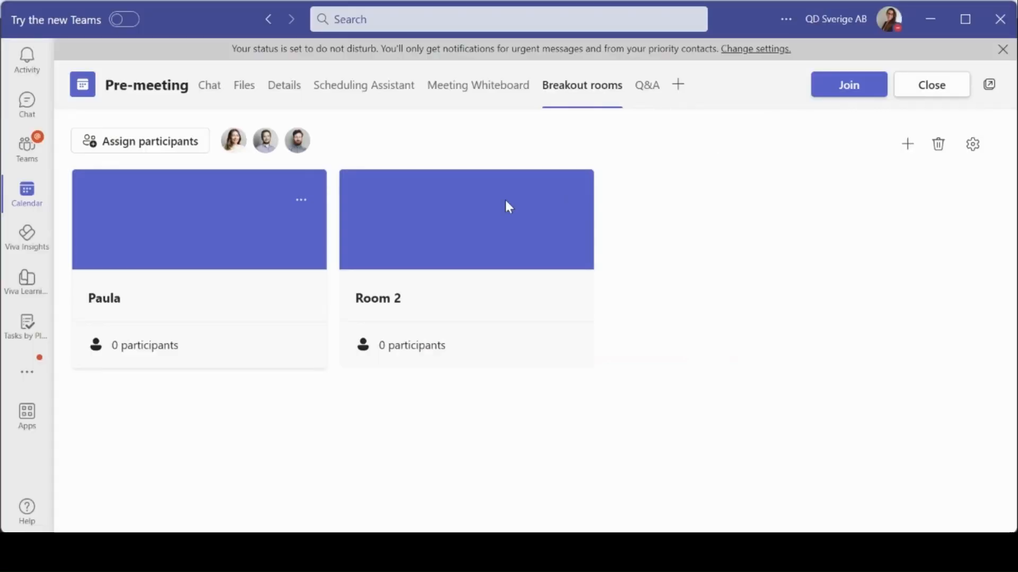
- Start manual participant assignment and assign all three participants to the renamed first room
left_click(179, 151)
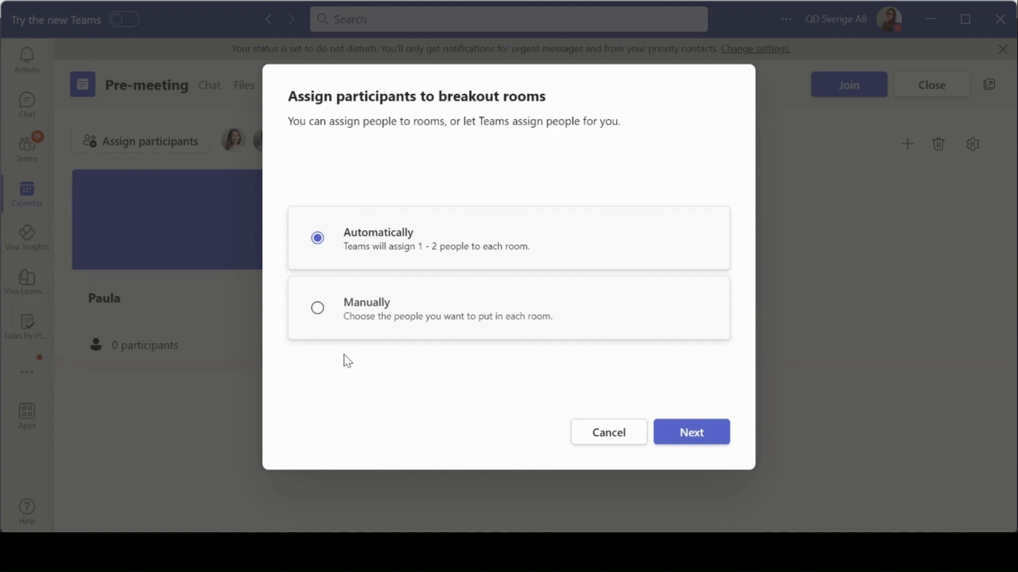
left_click(319, 309)
left_click(705, 440)
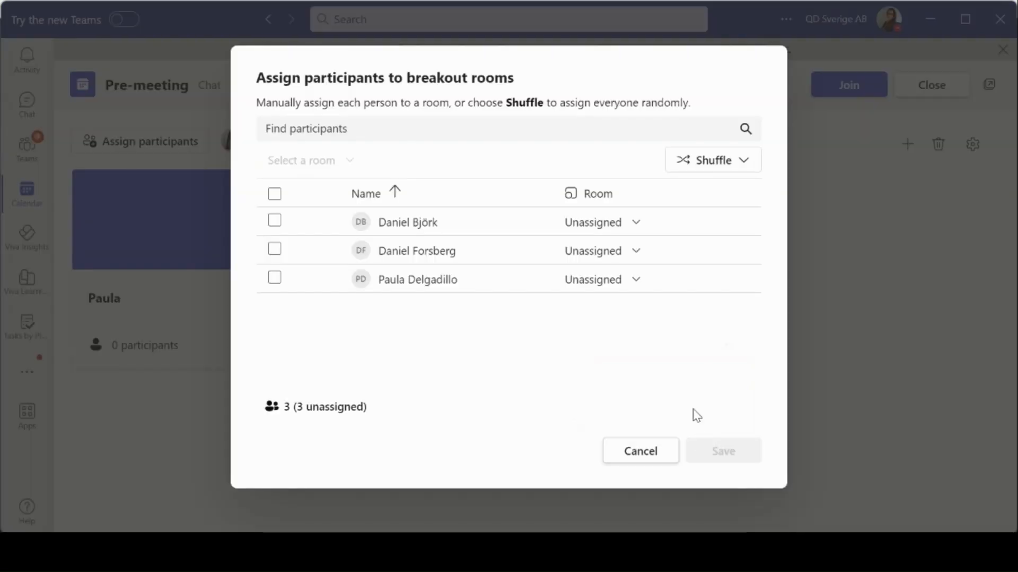
left_click(274, 195)
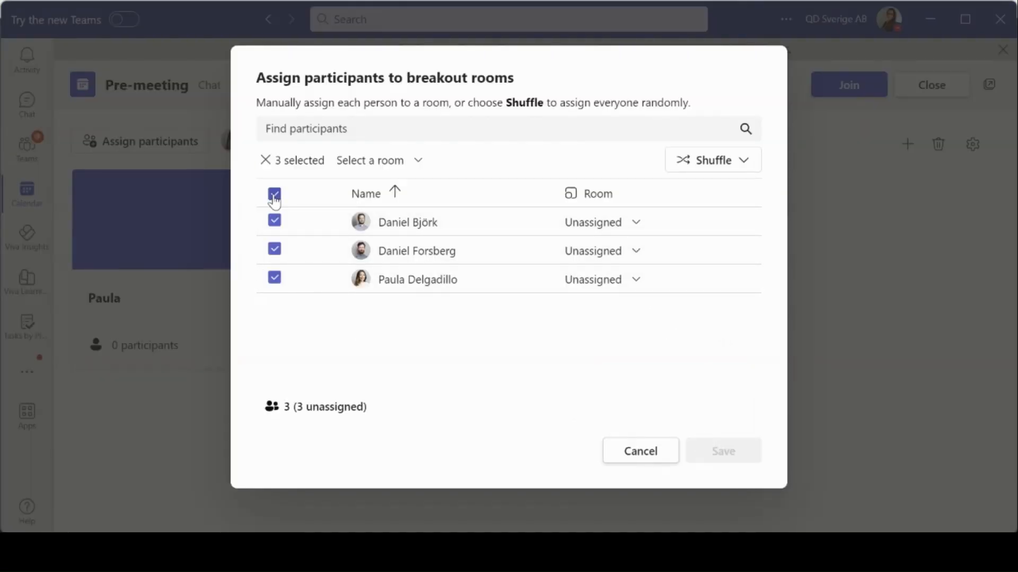
left_click(638, 225)
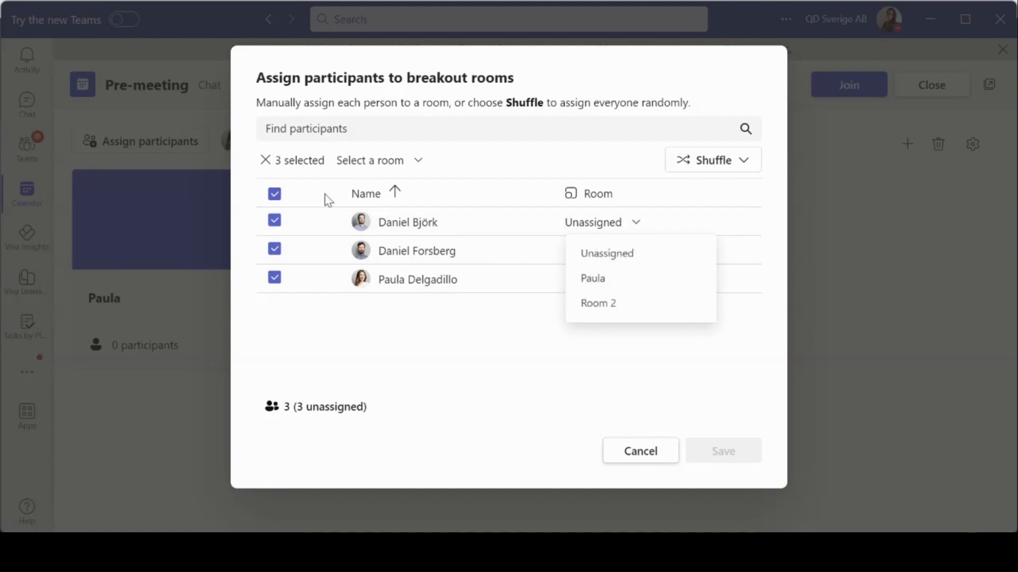
left_click(625, 284)
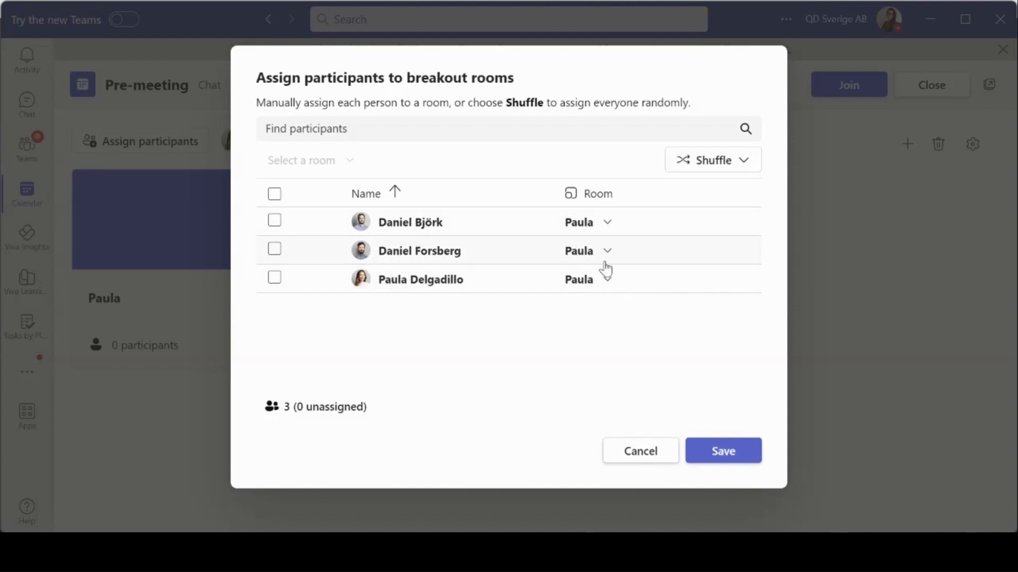
- Reassign the second listed participant to Room 2 and save the room assignments
left_click(276, 250)
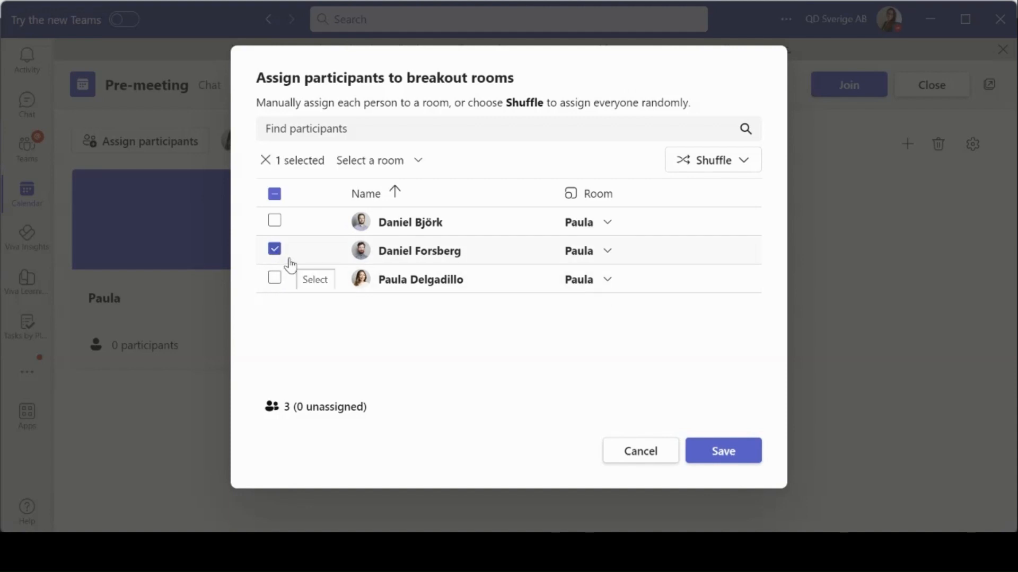
left_click(612, 258)
left_click(636, 334)
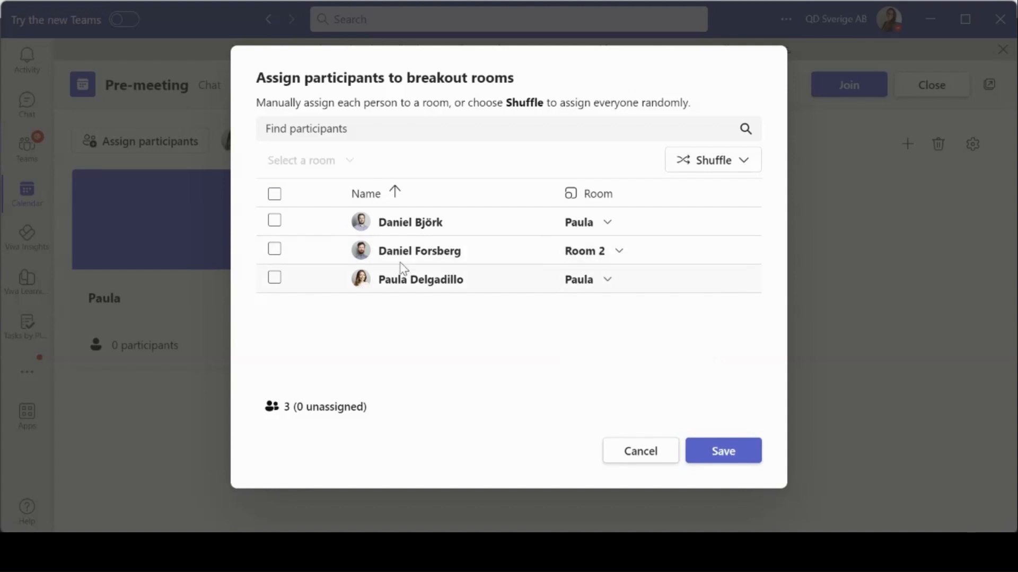
left_click(727, 455)
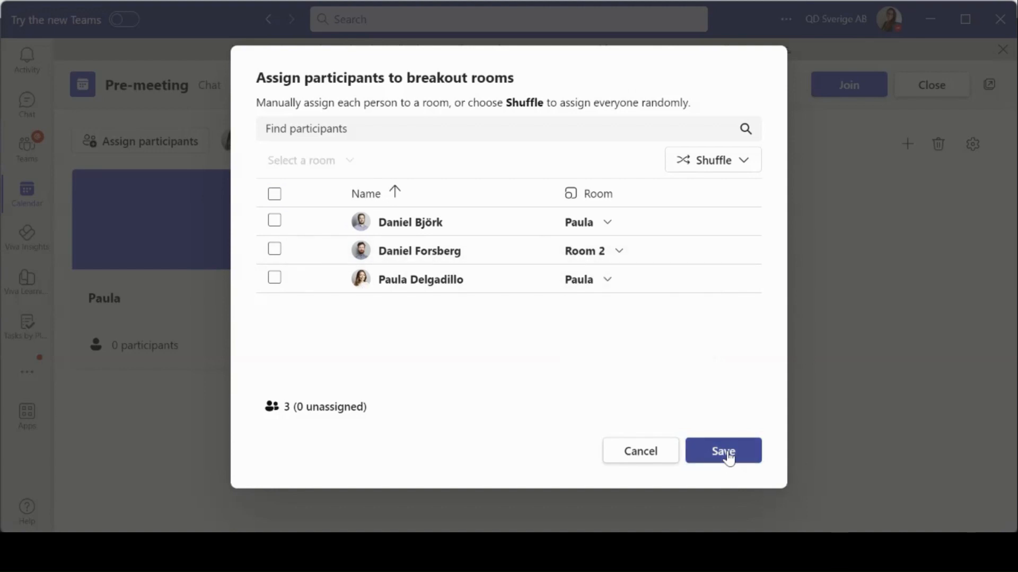